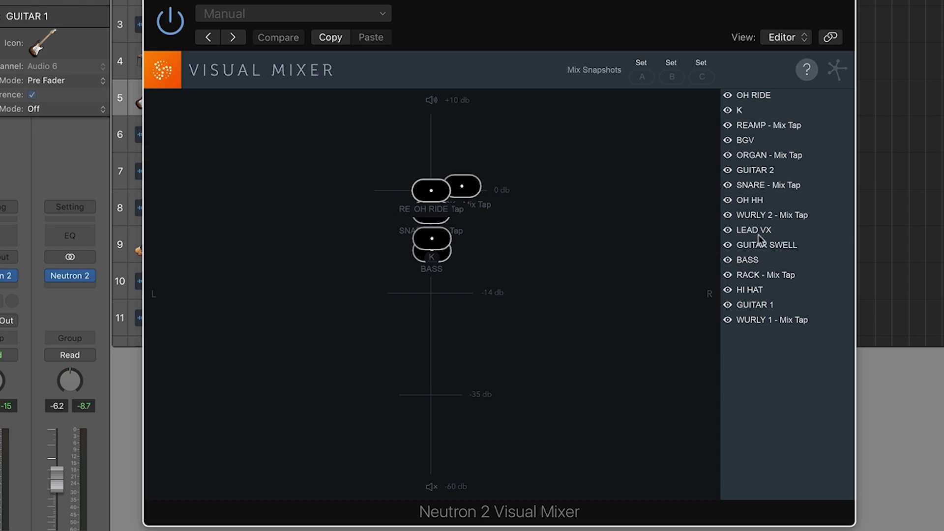
- Play the song, set LEAD VX to about +3.9 dB at centre, and widen it slightly
{"action": "left_click", "coordinate": [759, 232]}
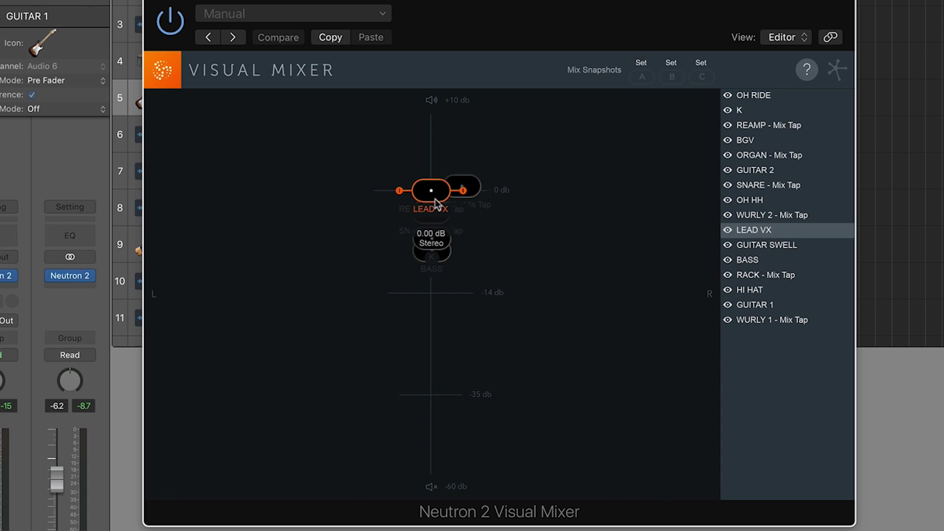
{"action": "key", "text": "space"}
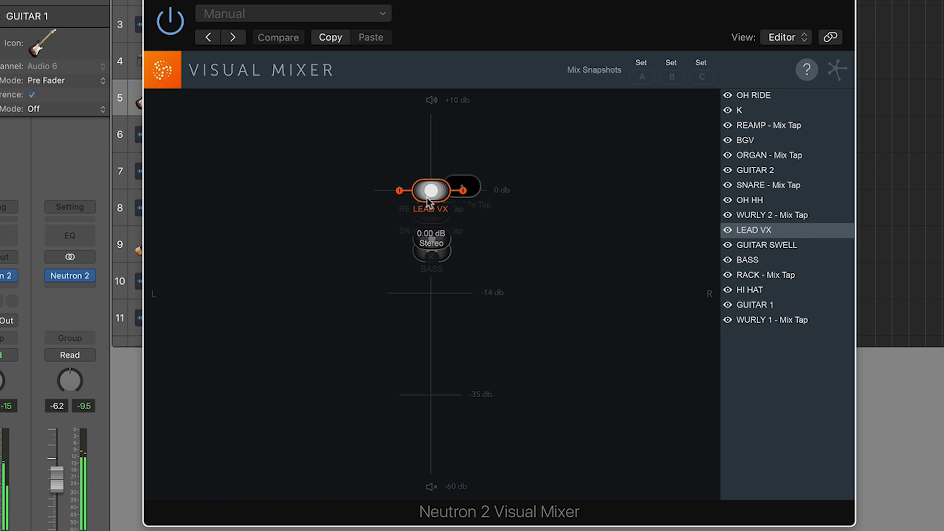
{"action": "left_click_drag", "start_coordinate": [428, 200], "coordinate": [436, 129]}
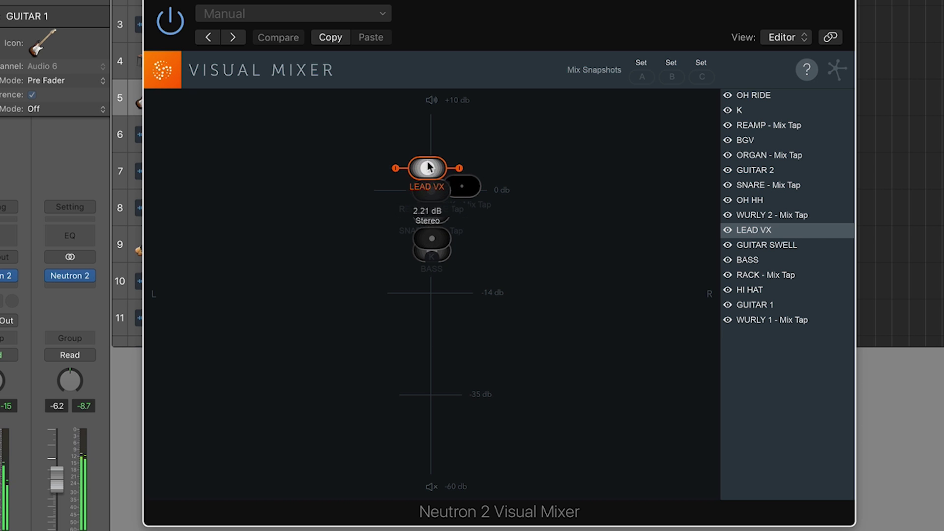
{"action": "mouse_move", "coordinate": [434, 131]}
{"action": "left_mouse_down"}
{"action": "mouse_move", "coordinate": [442, 358]}
{"action": "mouse_move", "coordinate": [299, 253]}
{"action": "mouse_move", "coordinate": [671, 288]}
{"action": "mouse_move", "coordinate": [486, 273]}
{"action": "mouse_move", "coordinate": [197, 284]}
{"action": "mouse_move", "coordinate": [309, 270]}
{"action": "mouse_move", "coordinate": [684, 274]}
{"action": "mouse_move", "coordinate": [603, 292]}
{"action": "mouse_move", "coordinate": [480, 214]}
{"action": "mouse_move", "coordinate": [459, 155]}
{"action": "mouse_move", "coordinate": [480, 157]}
{"action": "mouse_move", "coordinate": [441, 156]}
{"action": "left_mouse_up"}
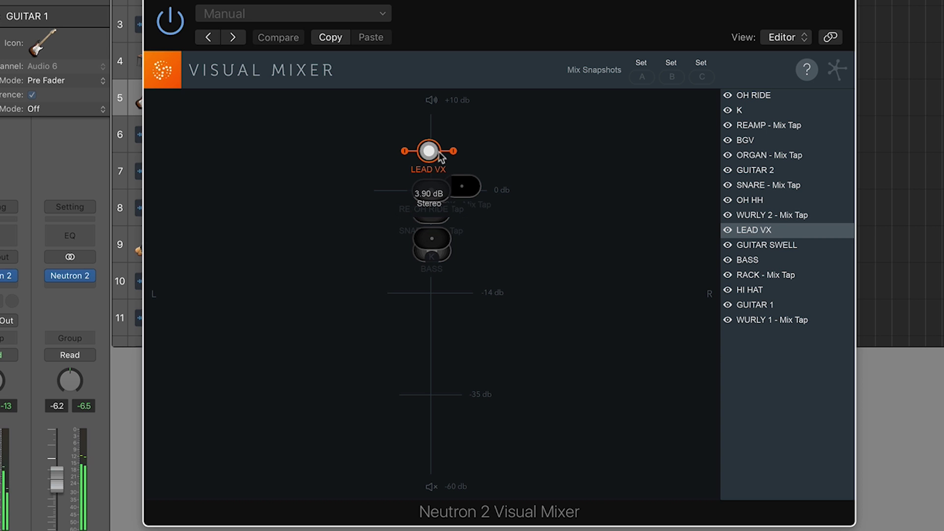
{"action": "left_click_drag", "start_coordinate": [454, 153], "coordinate": [464, 156]}
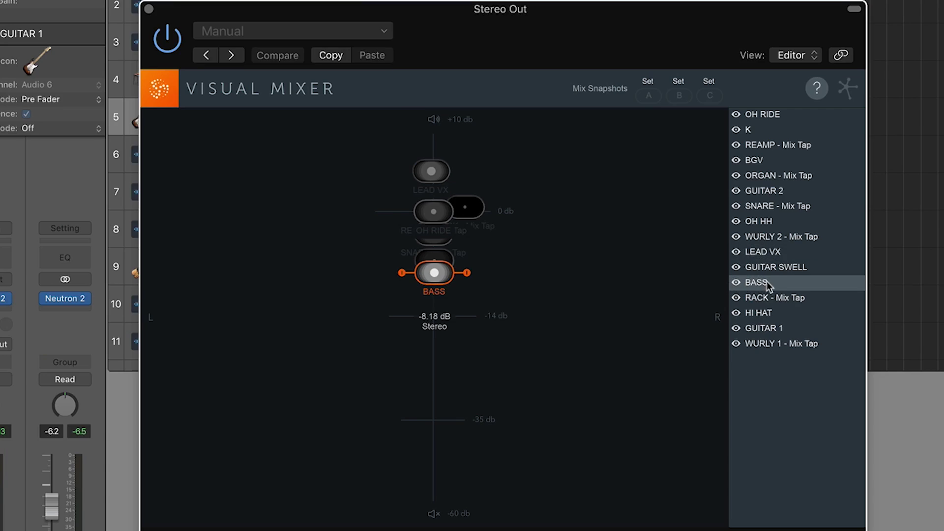
- Pan OH HH left and up, and nudge the SNARE Mix Tap slightly up and left
{"action": "left_click", "coordinate": [763, 225]}
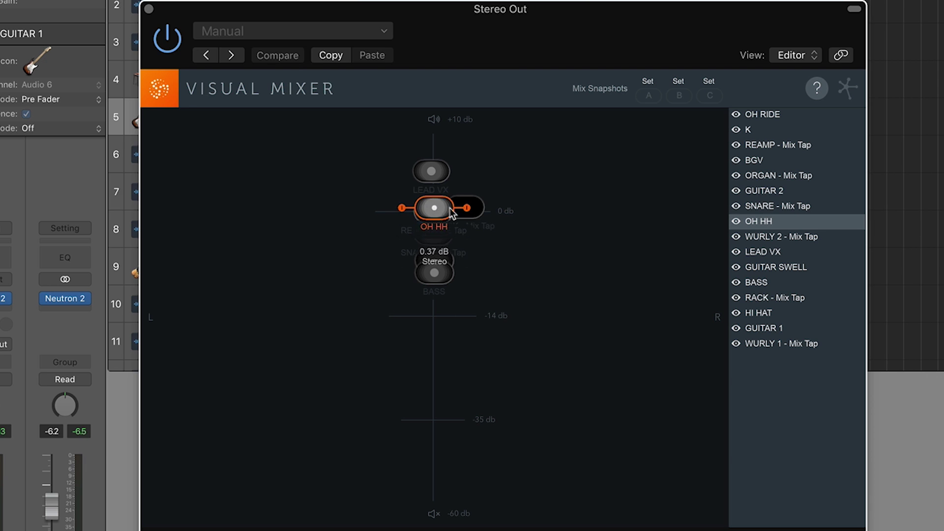
{"action": "left_click_drag", "start_coordinate": [433, 212], "coordinate": [498, 197]}
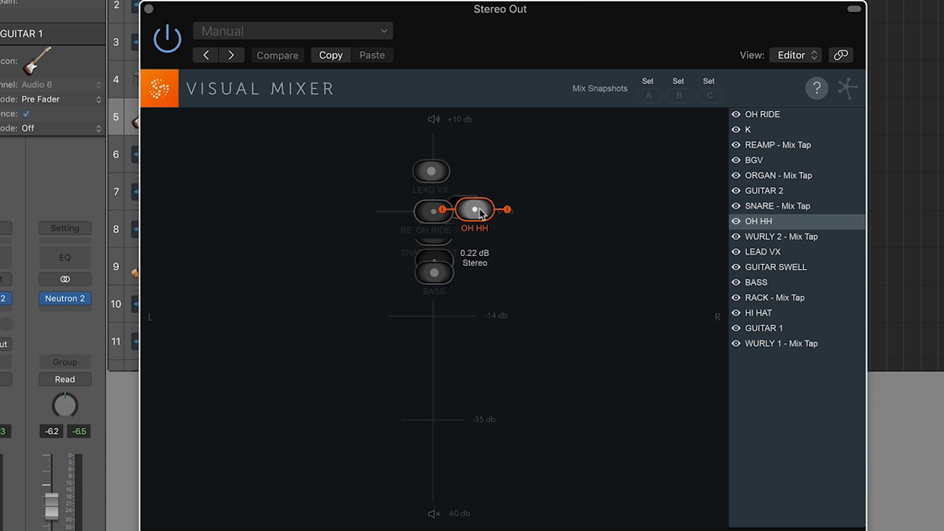
{"action": "left_click", "coordinate": [769, 210]}
{"action": "left_click_drag", "start_coordinate": [432, 236], "coordinate": [412, 217]}
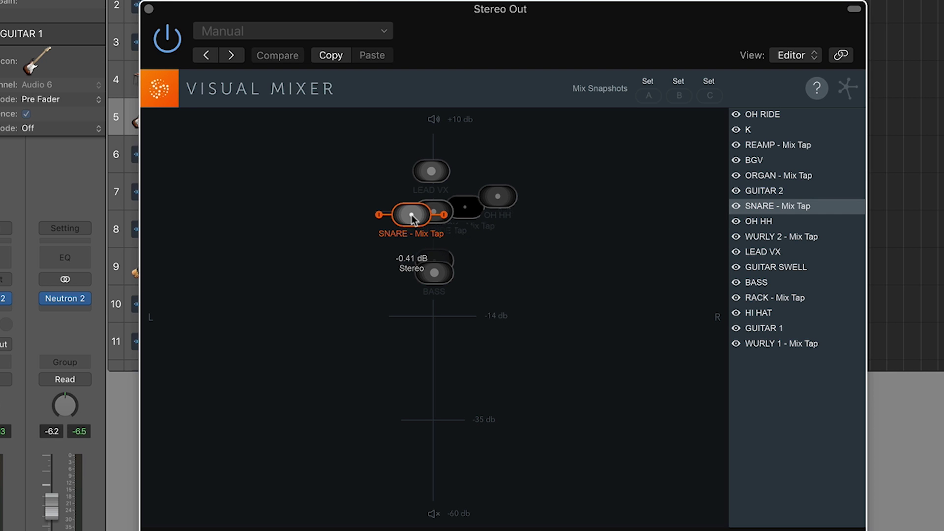
{"action": "left_click", "coordinate": [764, 225]}
{"action": "left_click_drag", "start_coordinate": [504, 206], "coordinate": [358, 186]}
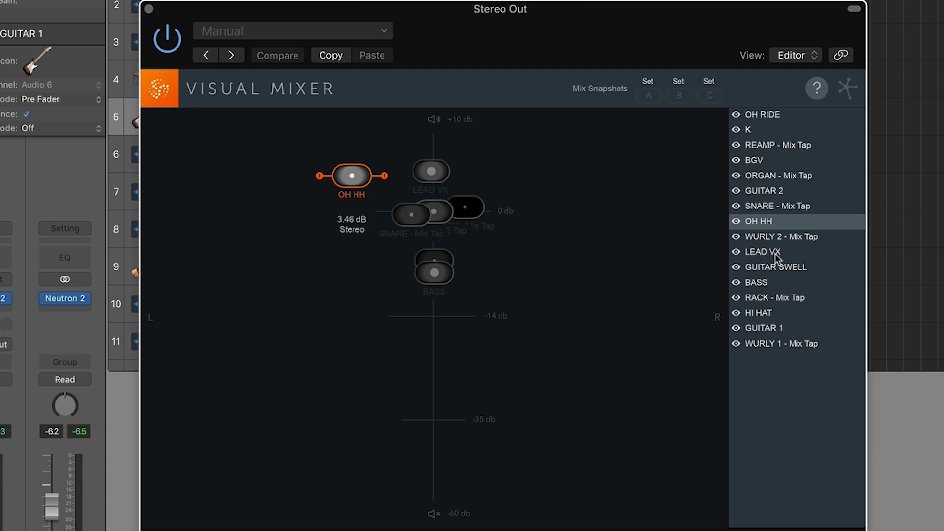
- Pan HI HAT left, raise the kick to −1.23 dB, and move BGV up-right to +3.60 dB
{"action": "left_click", "coordinate": [767, 318]}
{"action": "left_click_drag", "start_coordinate": [428, 221], "coordinate": [383, 198]}
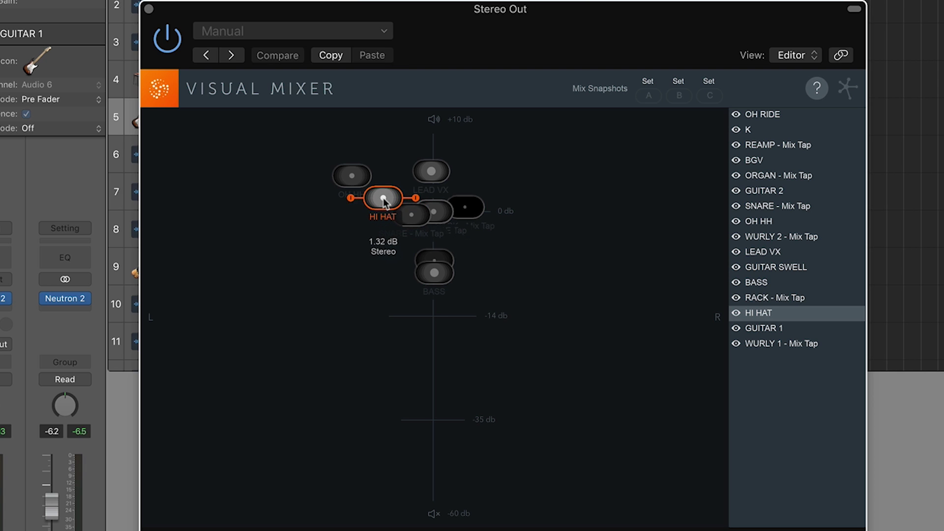
{"action": "left_click", "coordinate": [752, 132]}
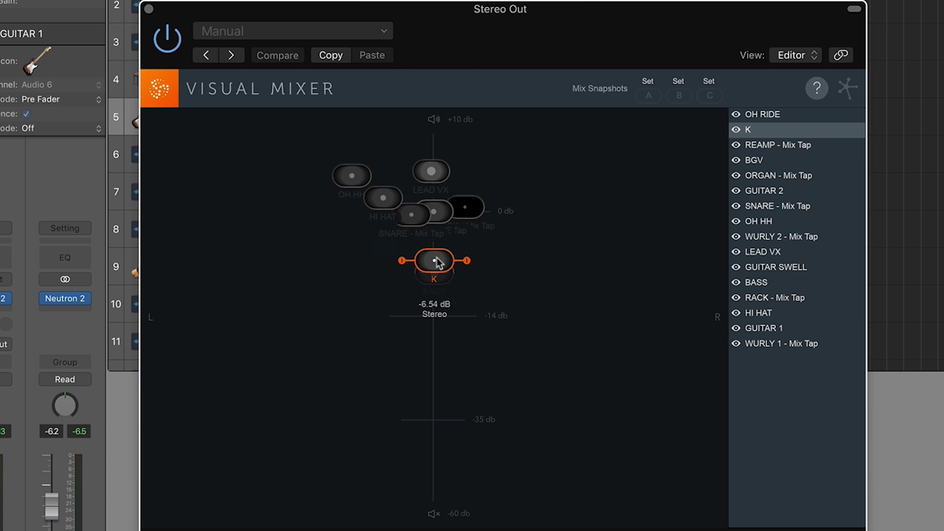
{"action": "left_click_drag", "start_coordinate": [437, 262], "coordinate": [434, 222]}
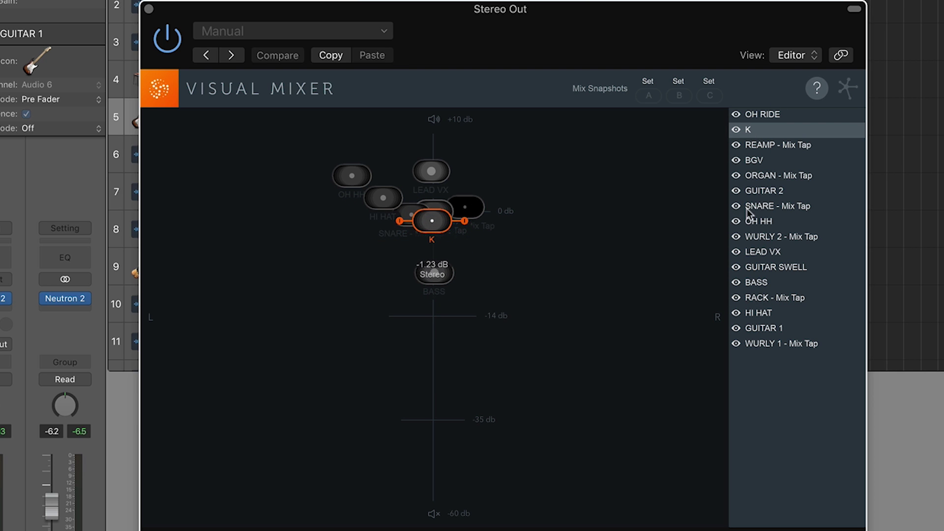
{"action": "left_click", "coordinate": [757, 169]}
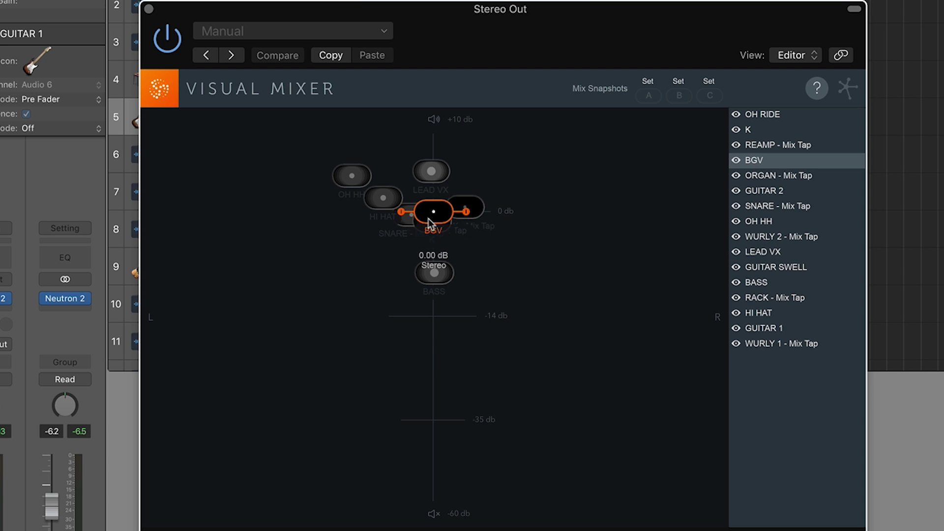
{"action": "left_click_drag", "start_coordinate": [431, 223], "coordinate": [475, 177]}
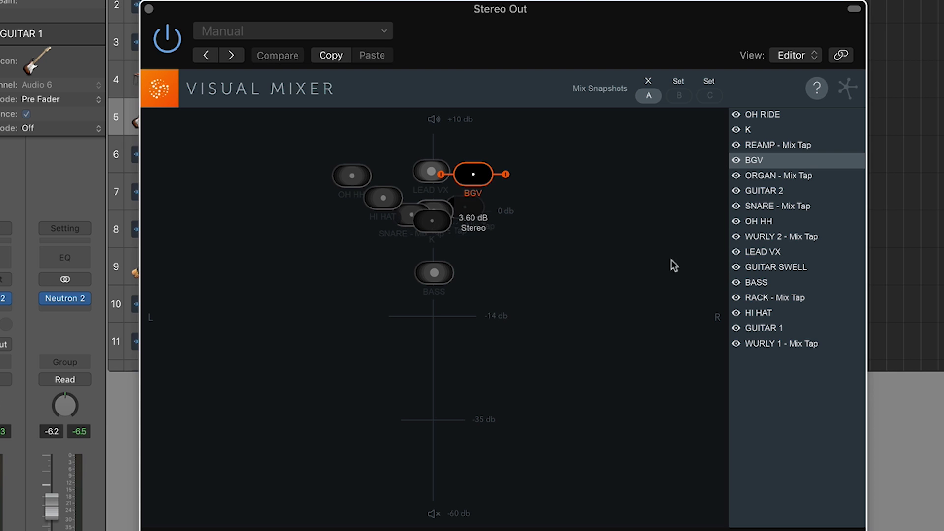
- Pan GUITAR 2 far left and GUITAR 1 right, raising both
{"action": "left_click", "coordinate": [747, 193]}
{"action": "left_click_drag", "start_coordinate": [430, 221], "coordinate": [257, 191]}
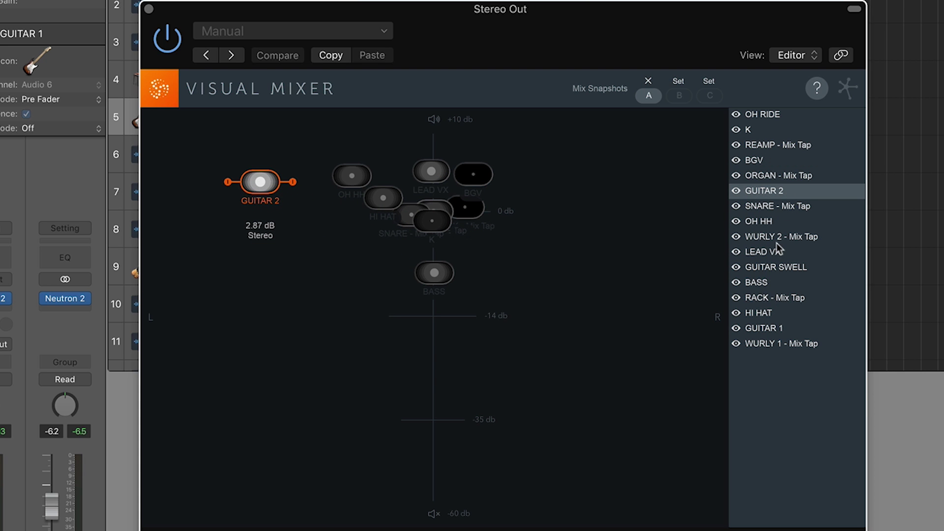
{"action": "left_click", "coordinate": [763, 331]}
{"action": "mouse_move", "coordinate": [440, 225]}
{"action": "left_mouse_down"}
{"action": "mouse_move", "coordinate": [553, 200]}
{"action": "mouse_move", "coordinate": [593, 180]}
{"action": "left_mouse_up"}
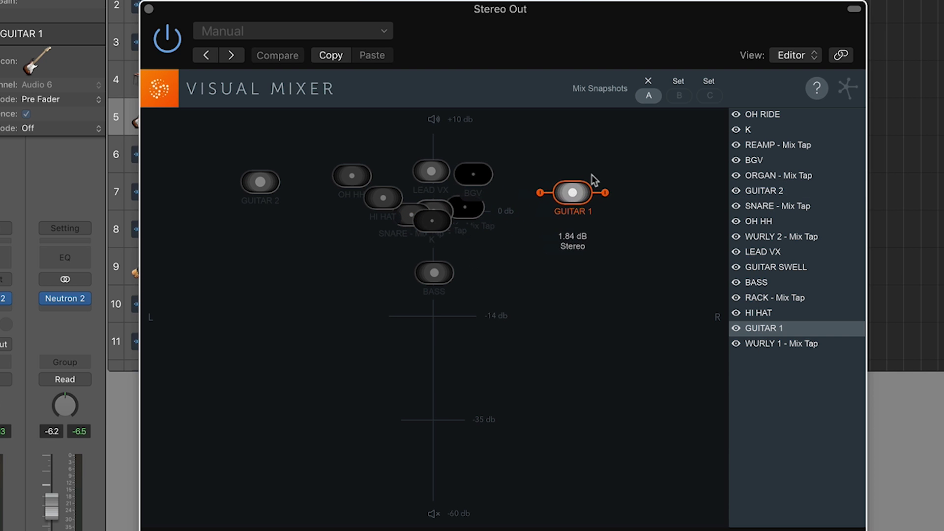
- Reset both guitars to centre and move OH HH into the centre cluster
{"action": "left_click", "coordinate": [555, 201], "text": "alt"}
{"action": "left_click", "coordinate": [433, 179]}
{"action": "left_click", "coordinate": [272, 180]}
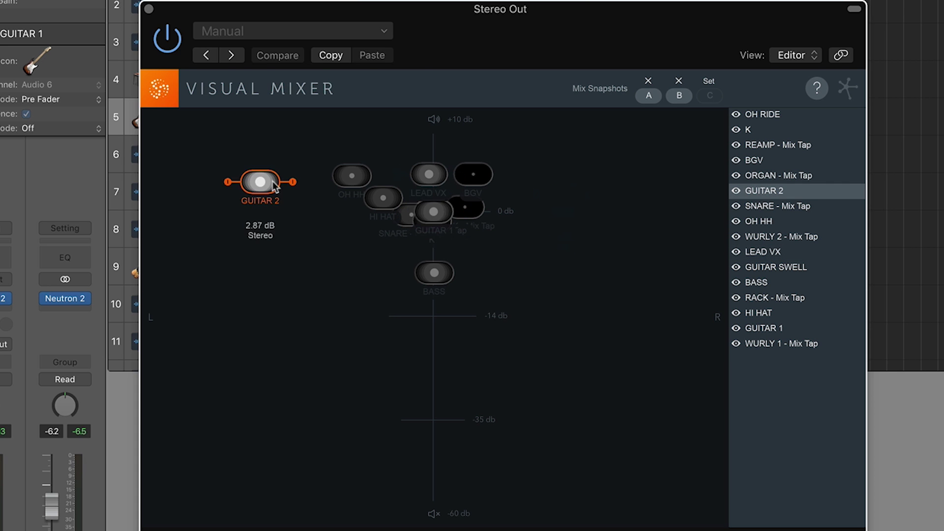
{"action": "left_click_drag", "start_coordinate": [367, 181], "coordinate": [426, 203]}
{"action": "left_click_drag", "start_coordinate": [434, 274], "coordinate": [435, 246]}
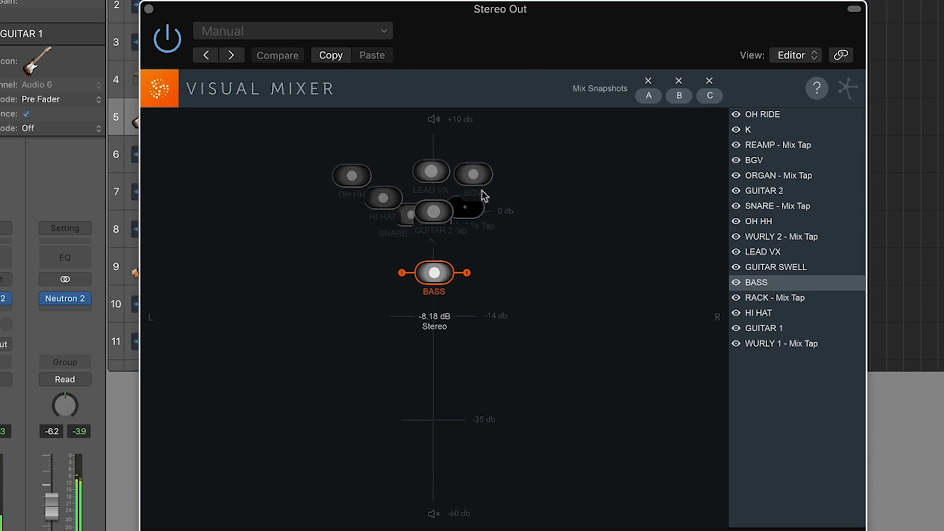
- Recall snapshots B and C to compare them, then pan HI HAT far left
{"action": "left_click", "coordinate": [680, 98]}
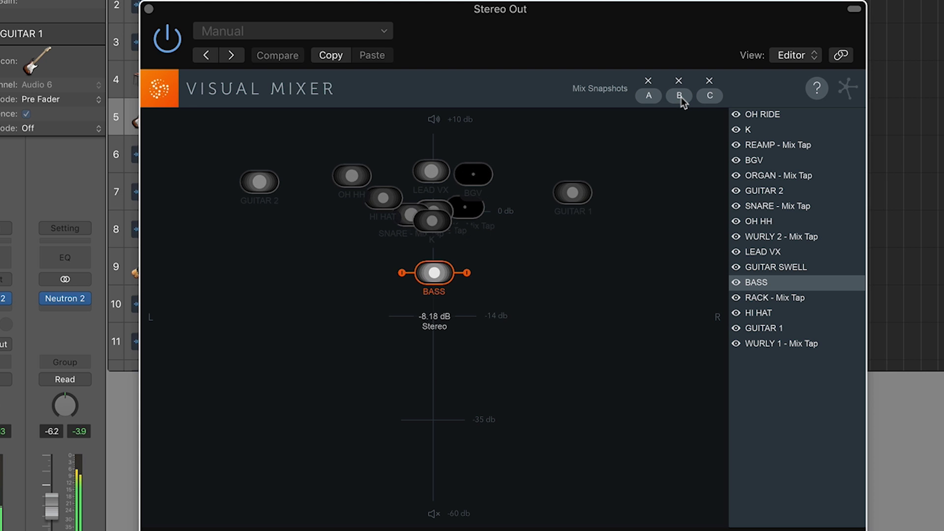
{"action": "left_click", "coordinate": [709, 95]}
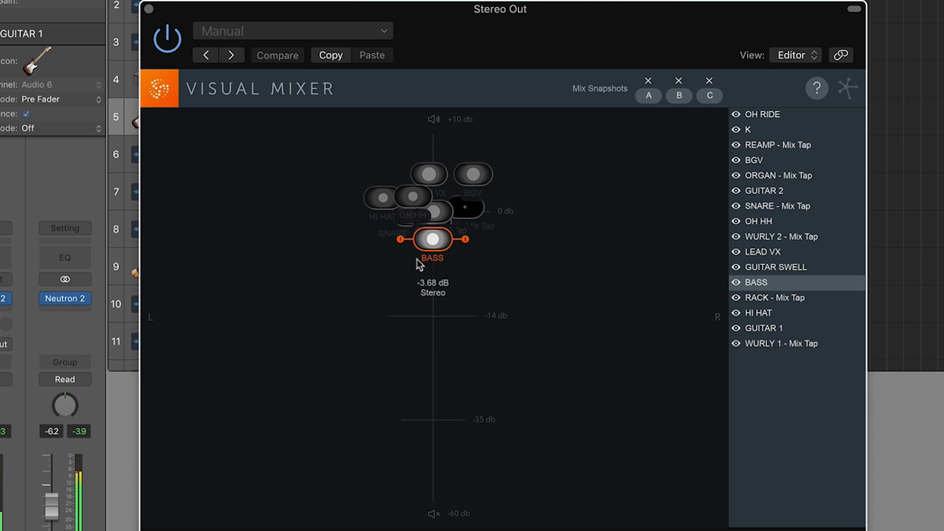
{"action": "left_click_drag", "start_coordinate": [382, 198], "coordinate": [315, 203]}
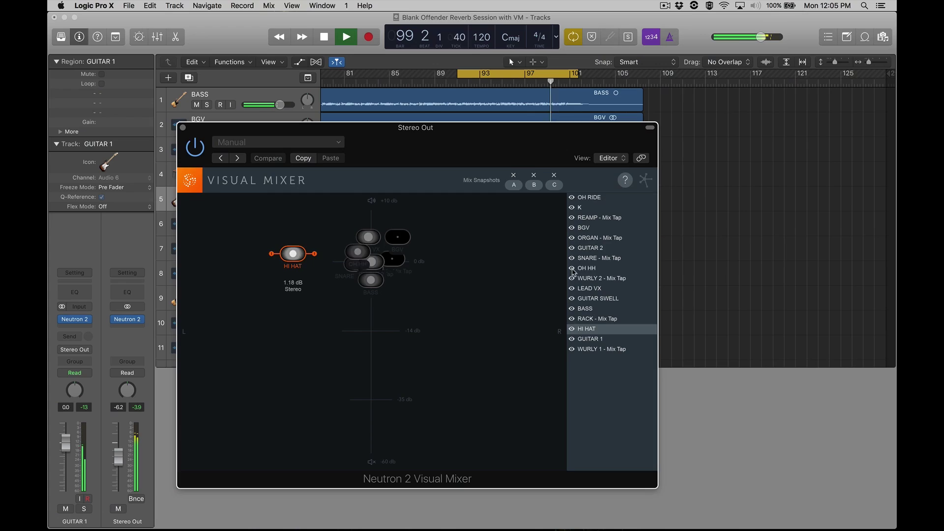
{"action": "left_click", "coordinate": [573, 288]}
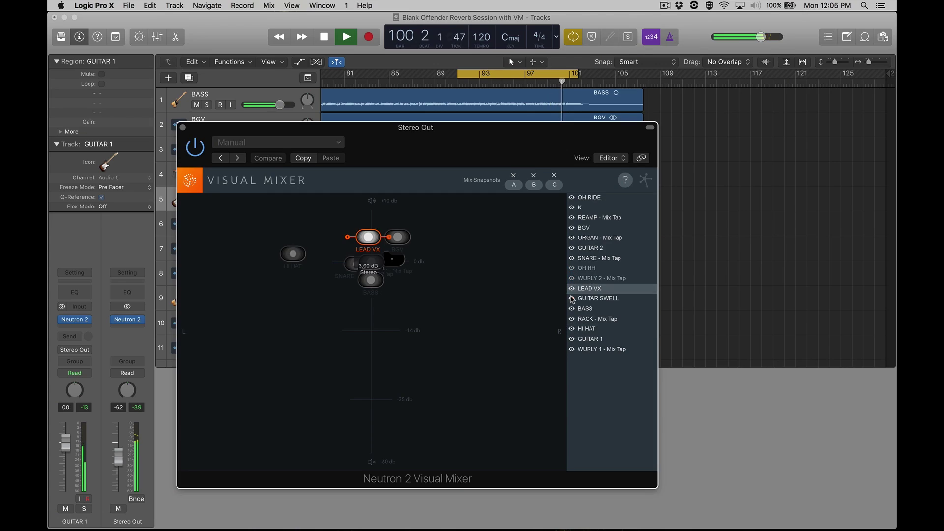
- Hide BASS from the soundstage and place LEAD VX right of centre at about +3.8 dB
{"action": "left_click", "coordinate": [572, 289]}
{"action": "left_click", "coordinate": [572, 309]}
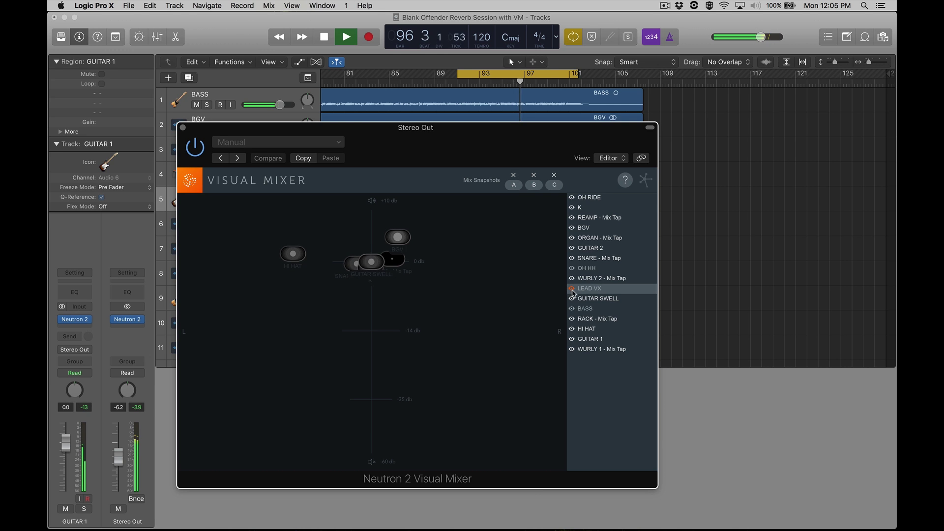
{"action": "left_click_drag", "start_coordinate": [385, 244], "coordinate": [430, 248]}
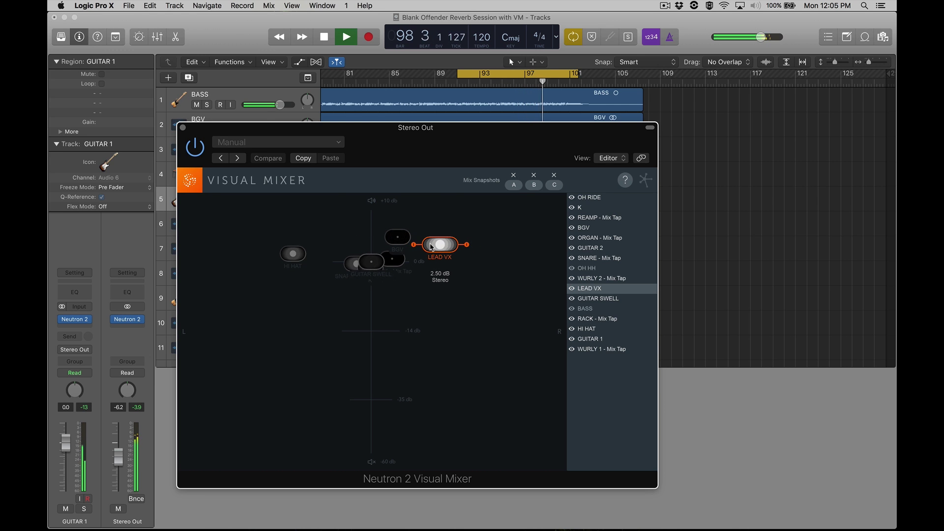
{"action": "left_click_drag", "start_coordinate": [432, 246], "coordinate": [469, 238]}
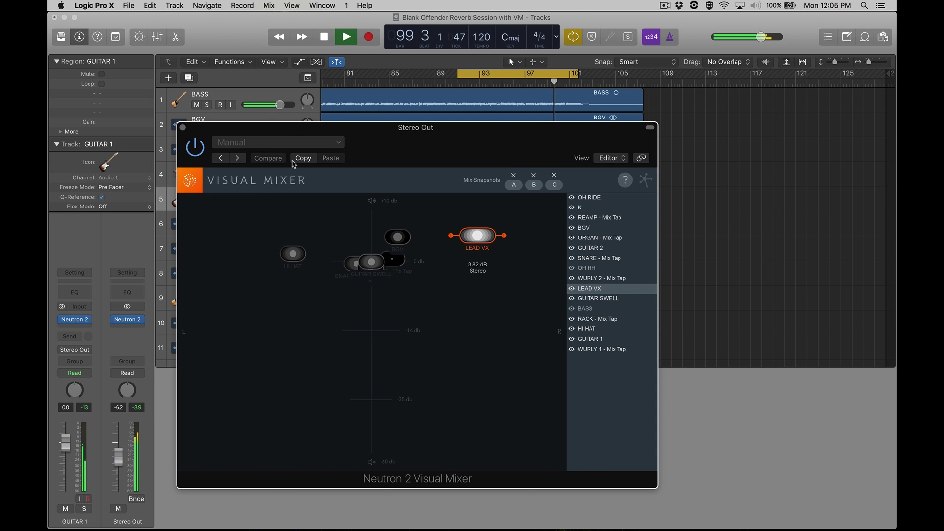
- Open the Neutron 2 insert on the LEAD VX channel
{"action": "left_click_drag", "start_coordinate": [294, 164], "coordinate": [416, 168]}
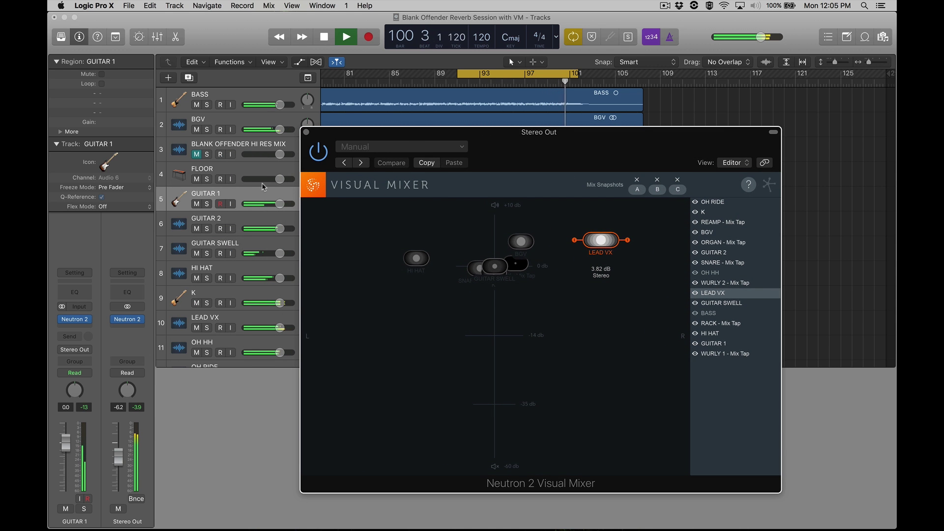
{"action": "scroll", "coordinate": [251, 196], "scroll_direction": "down", "scroll_amount": 2}
{"action": "scroll", "coordinate": [236, 207], "scroll_direction": "down", "scroll_amount": 2}
{"action": "scroll", "coordinate": [222, 218], "scroll_direction": "down", "scroll_amount": 1}
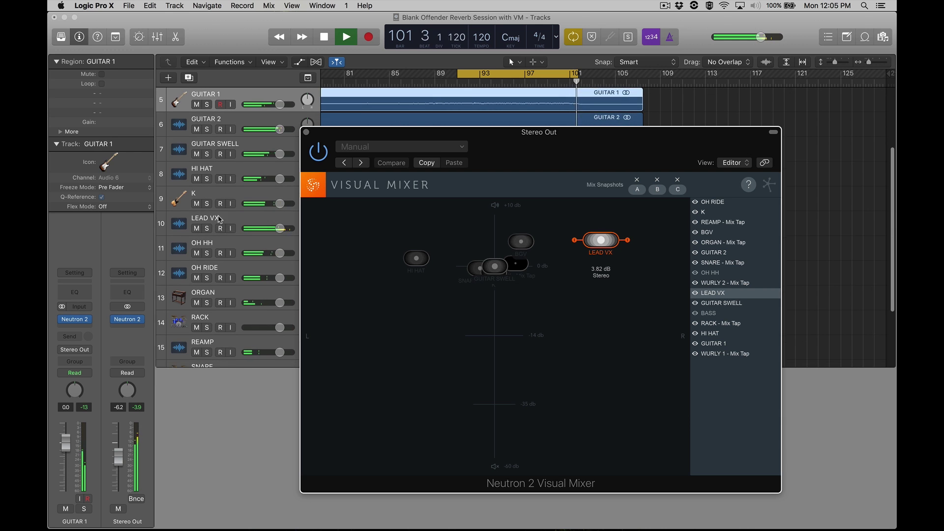
{"action": "left_click", "coordinate": [219, 220]}
{"action": "left_click", "coordinate": [74, 320]}
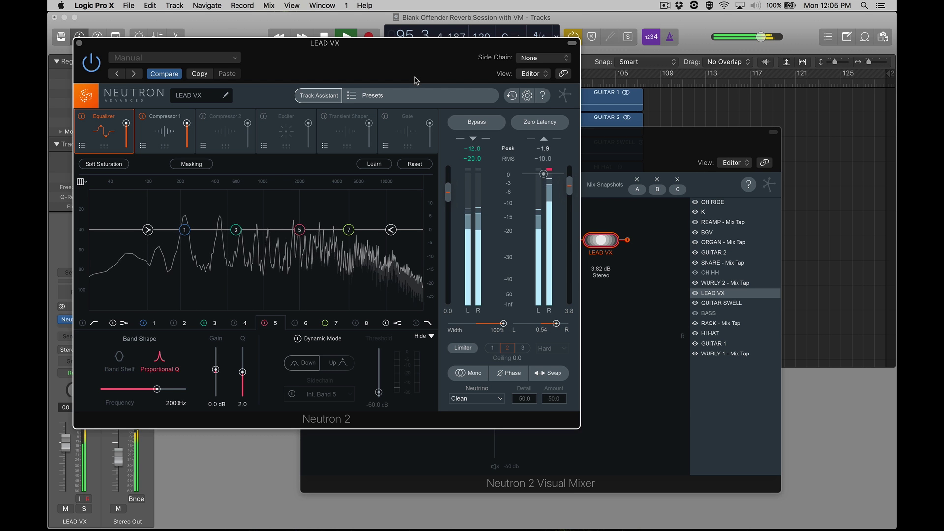
- Pan LEAD VX back to centre and lower its Neutron 2 output to about −13.6 dB
{"action": "left_click_drag", "start_coordinate": [416, 81], "coordinate": [319, 168]}
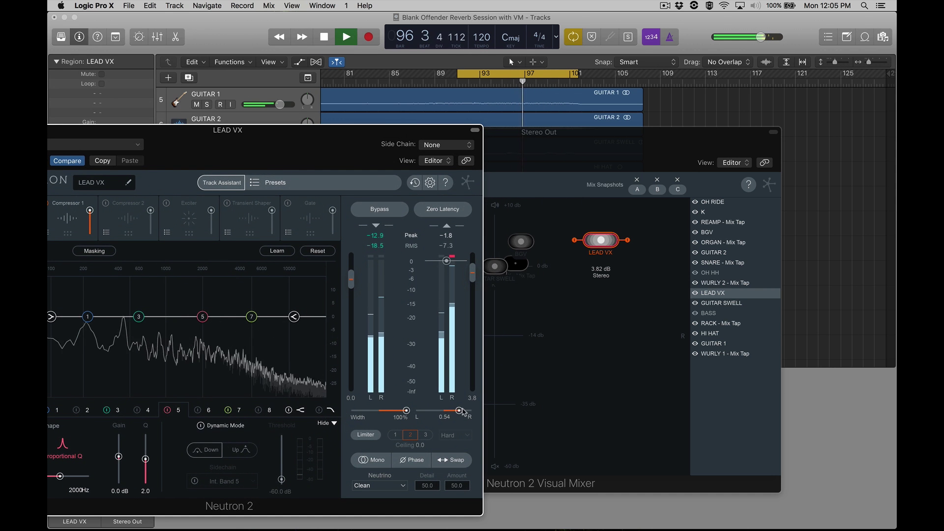
{"action": "left_click_drag", "start_coordinate": [459, 411], "coordinate": [446, 411]}
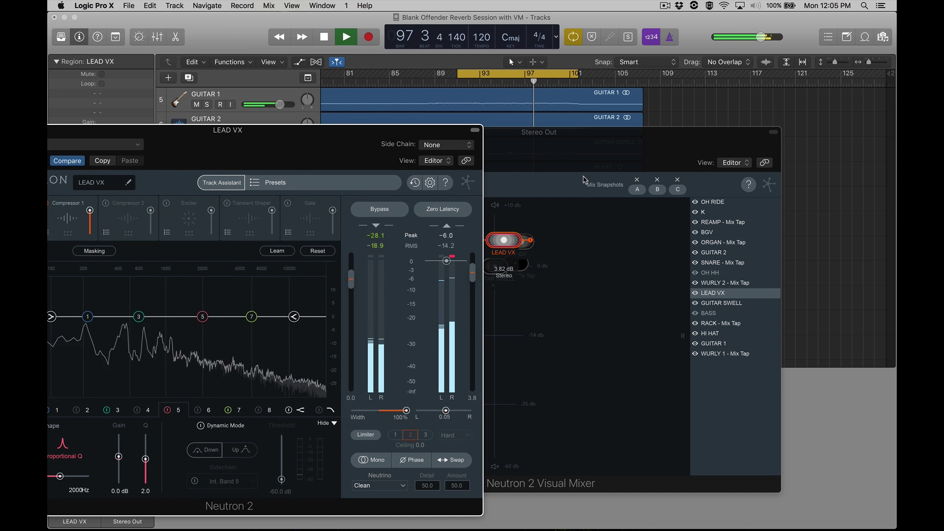
{"action": "left_click_drag", "start_coordinate": [583, 132], "coordinate": [743, 47]}
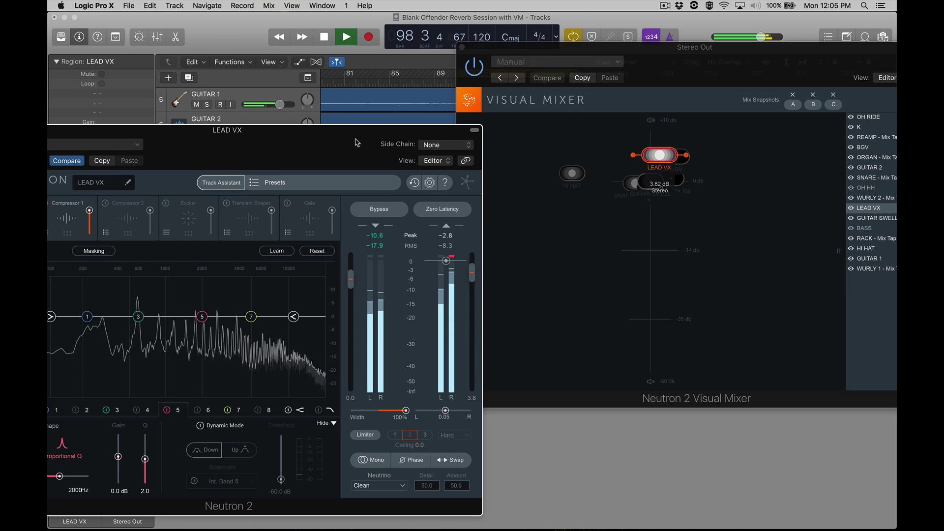
{"action": "mouse_move", "coordinate": [445, 411]}
{"action": "left_mouse_down"}
{"action": "mouse_move", "coordinate": [429, 411]}
{"action": "mouse_move", "coordinate": [444, 411]}
{"action": "left_mouse_up"}
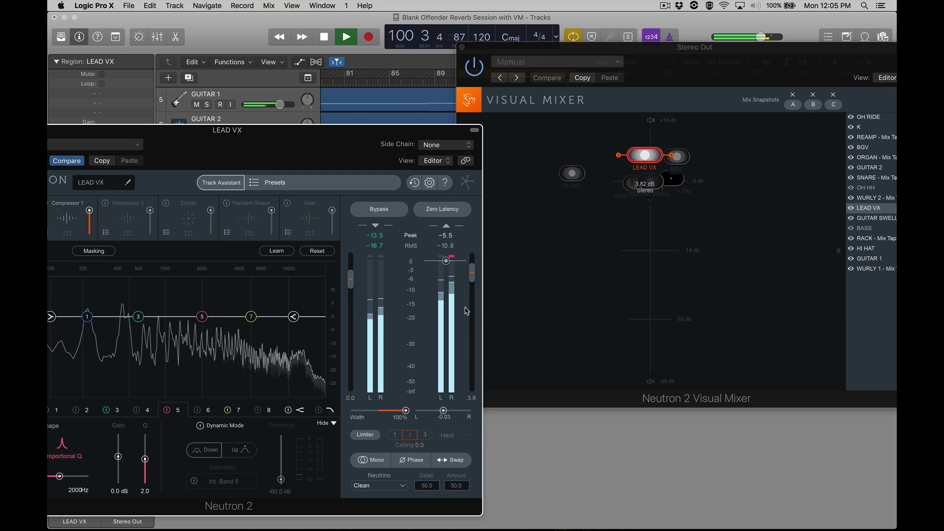
{"action": "left_click_drag", "start_coordinate": [472, 272], "coordinate": [472, 303]}
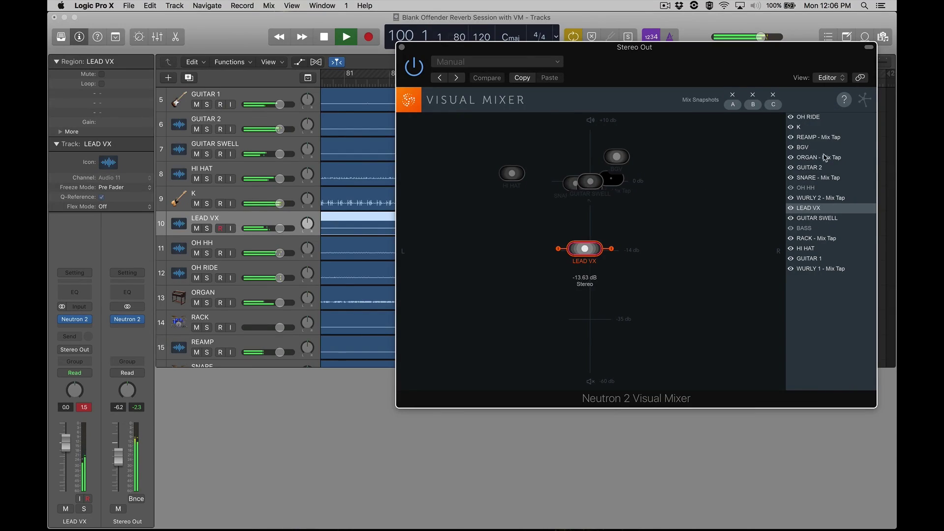
- Open the SNARE Neutron 2 Mix Tap and check its filter slope, keeping 12 dB
{"action": "left_click", "coordinate": [825, 185]}
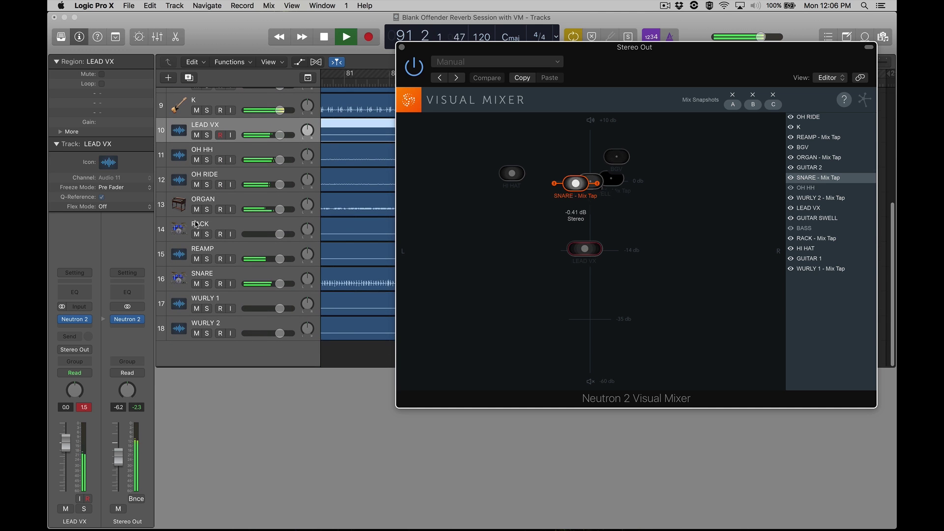
{"action": "left_click", "coordinate": [76, 319]}
{"action": "left_click_drag", "start_coordinate": [139, 53], "coordinate": [242, 53]}
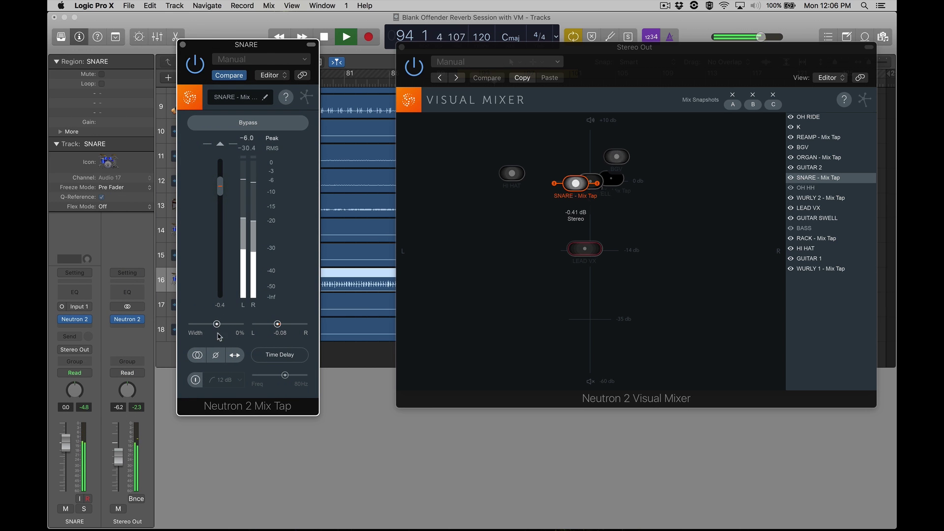
{"action": "left_click", "coordinate": [236, 383]}
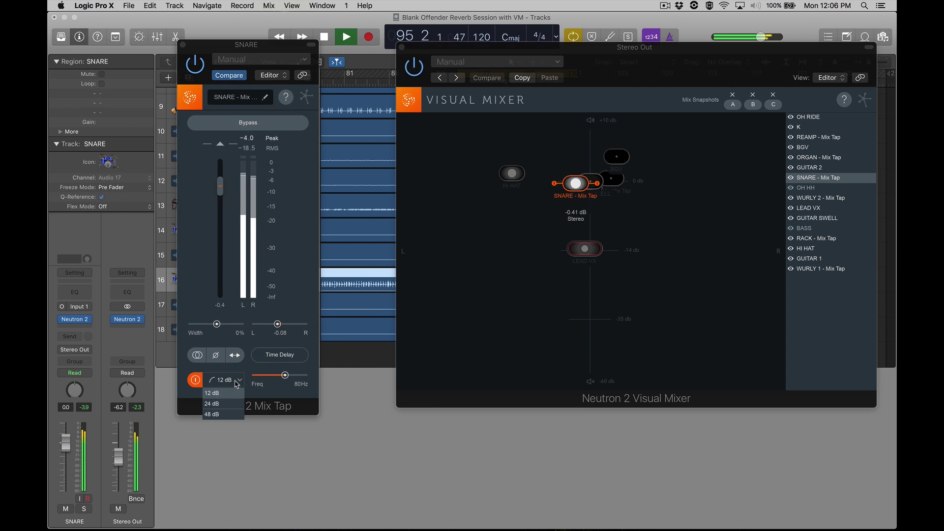
{"action": "left_click", "coordinate": [228, 392]}
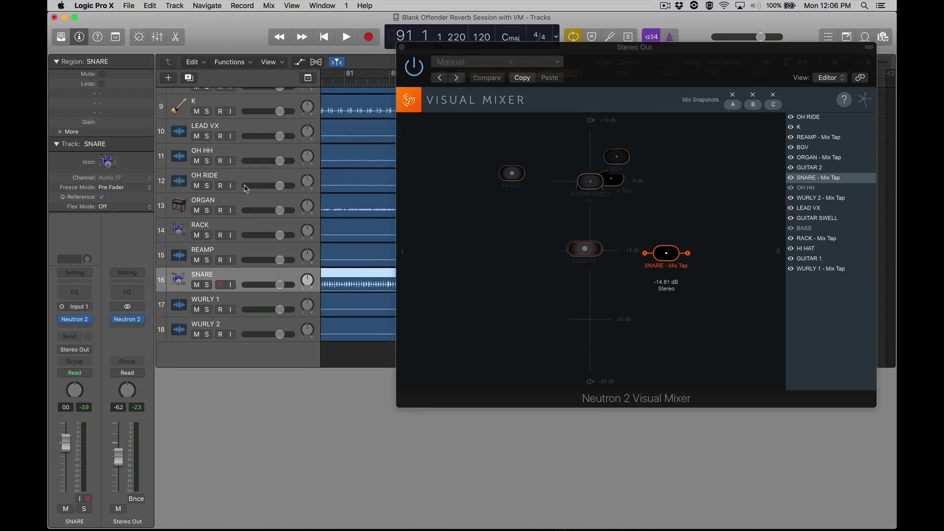
{"action": "scroll", "coordinate": [245, 189], "scroll_direction": "up", "scroll_amount": 5}
{"action": "scroll", "coordinate": [247, 148], "scroll_direction": "up", "scroll_amount": 2}
{"action": "scroll", "coordinate": [248, 111], "scroll_direction": "up", "scroll_amount": 1}
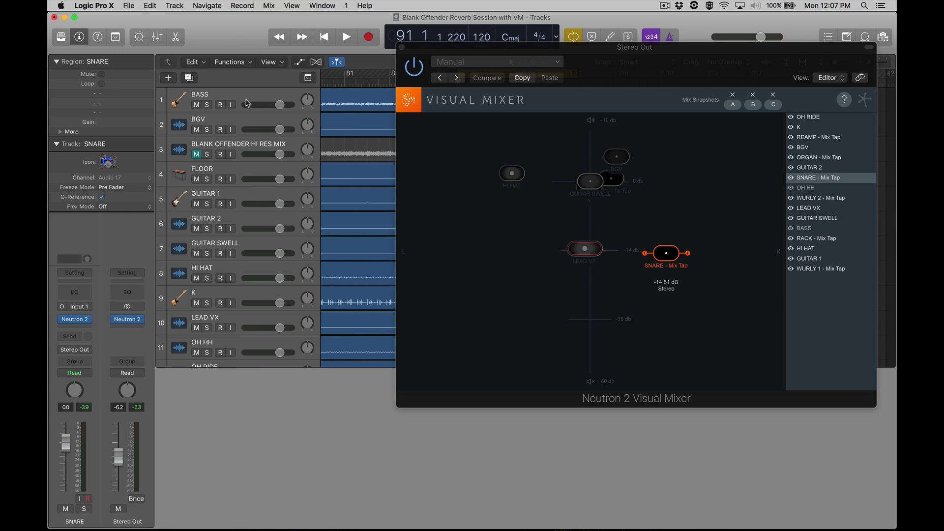
- Open Neutron 2 on BASS, set masking against SNARE - Mix Tap, and raise sensitivity slightly
{"action": "left_click", "coordinate": [248, 103]}
{"action": "left_click", "coordinate": [78, 322]}
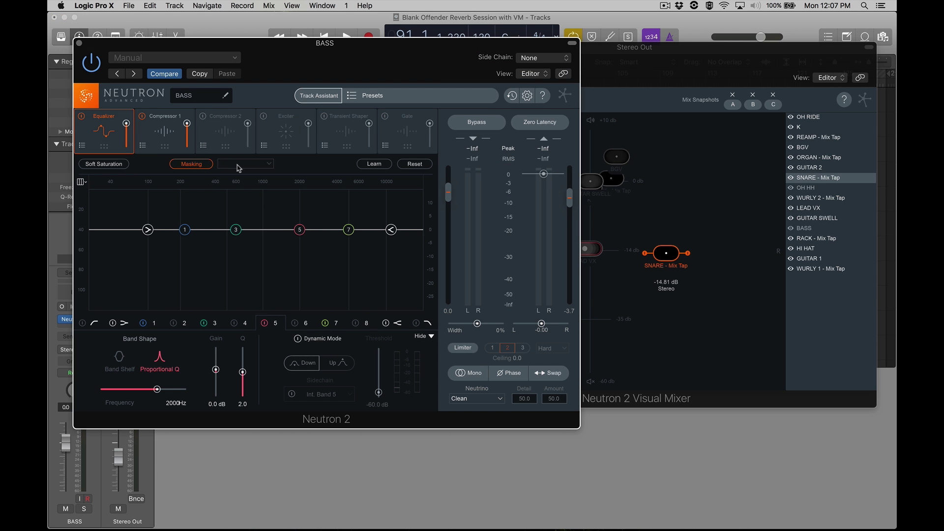
{"action": "left_click", "coordinate": [239, 168]}
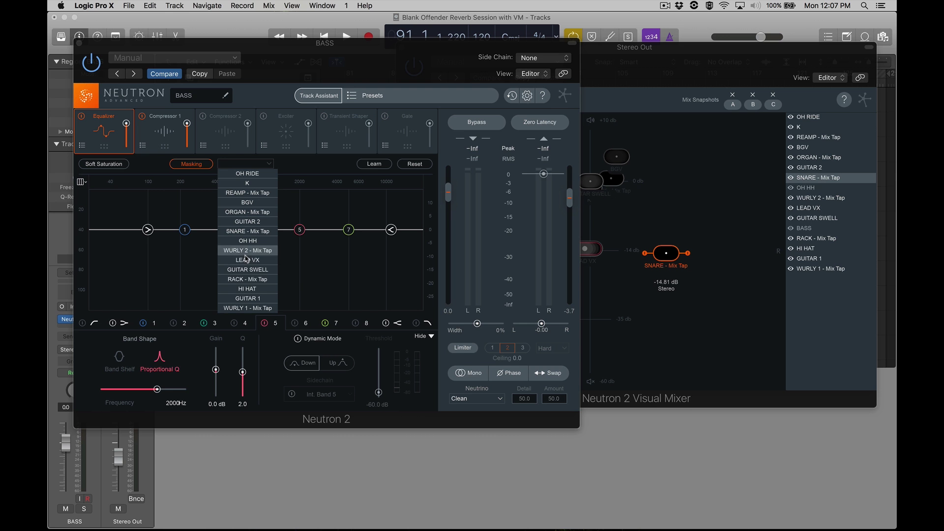
{"action": "left_click", "coordinate": [249, 232]}
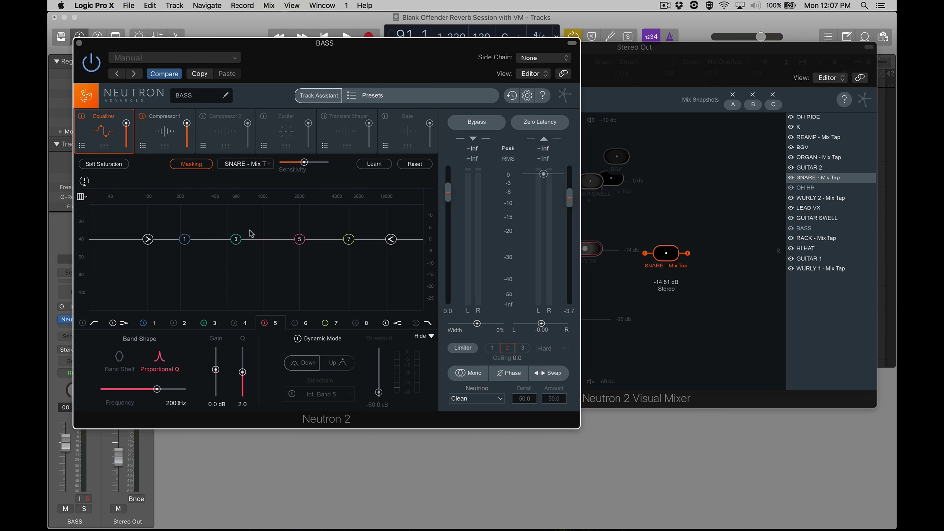
{"action": "left_click_drag", "start_coordinate": [277, 70], "coordinate": [431, 68]}
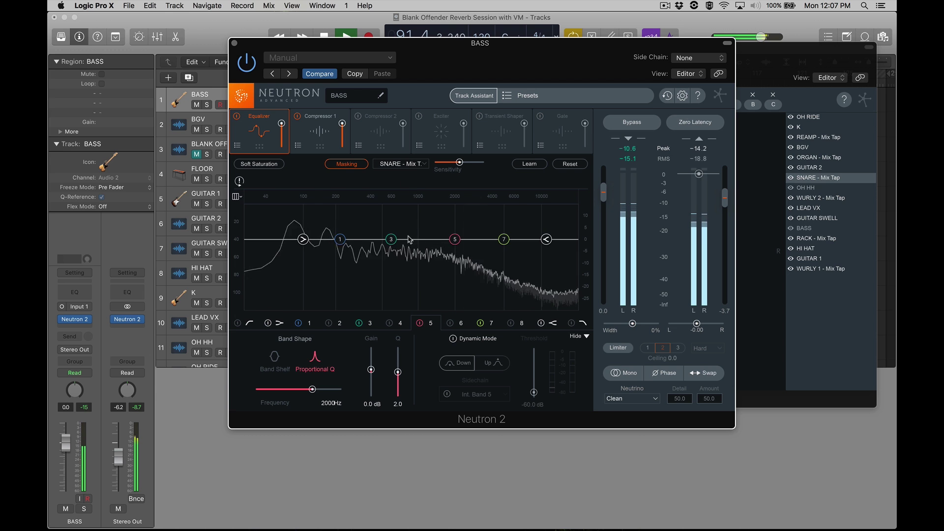
{"action": "left_click_drag", "start_coordinate": [460, 163], "coordinate": [469, 162]}
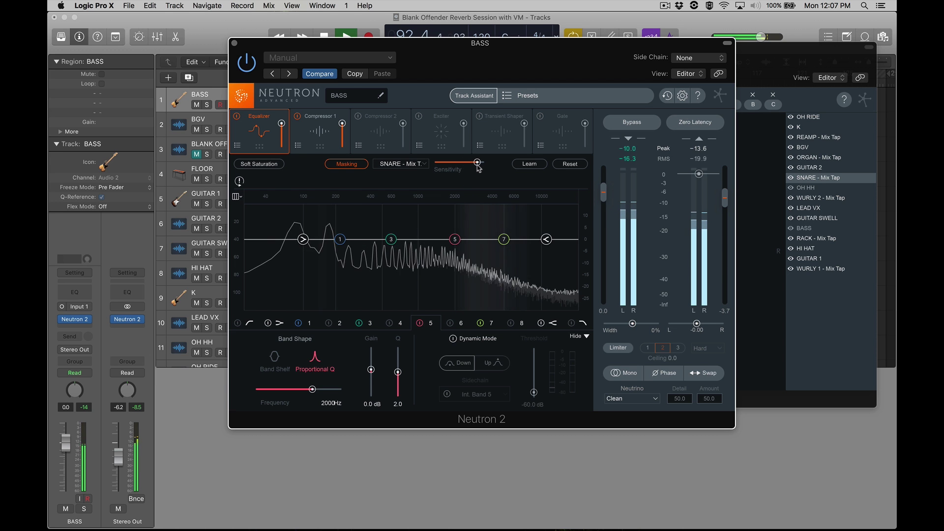